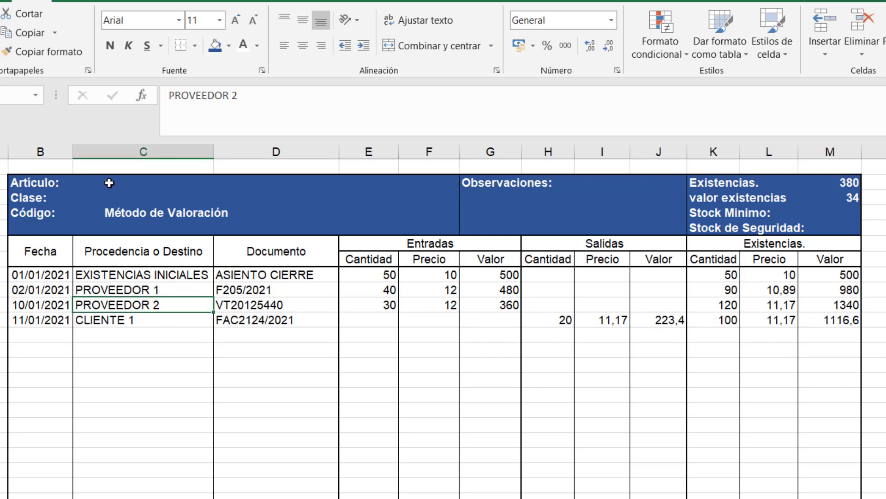
Review the stock card's header fields for Artículo, Clase, Código with Método de Valoración, and Observaciones
click(124, 183)
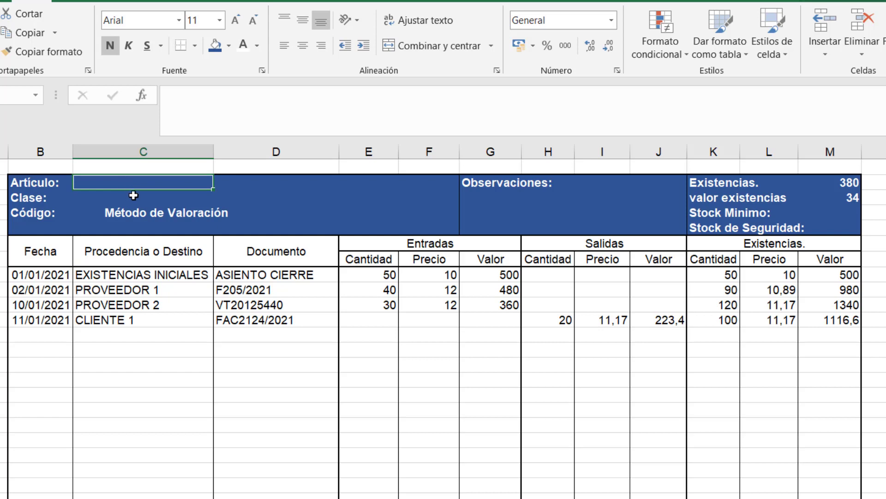
click(109, 196)
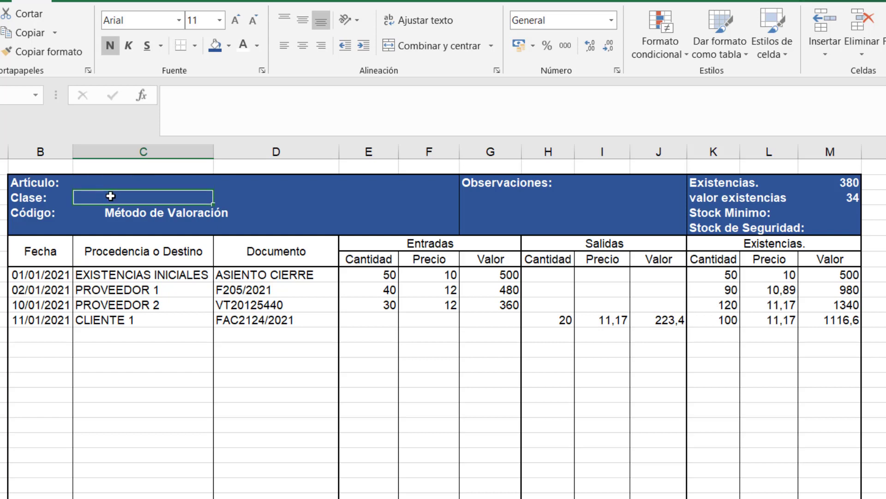
click(90, 214)
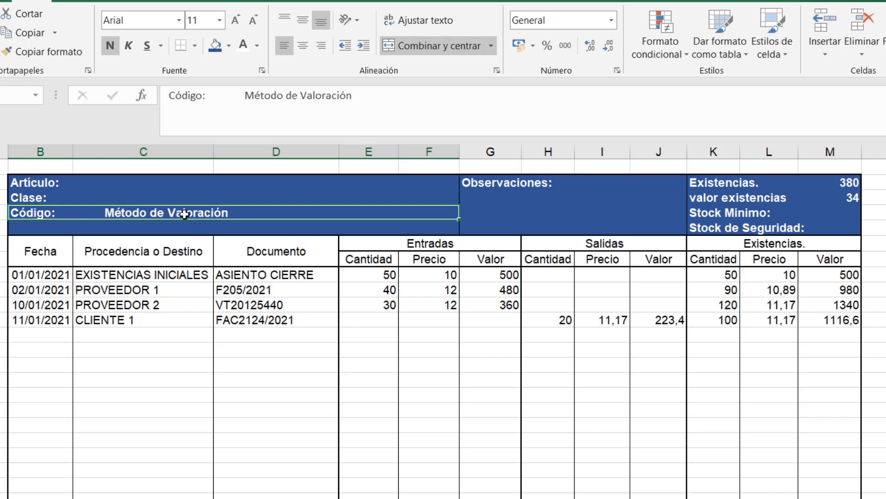
click(592, 186)
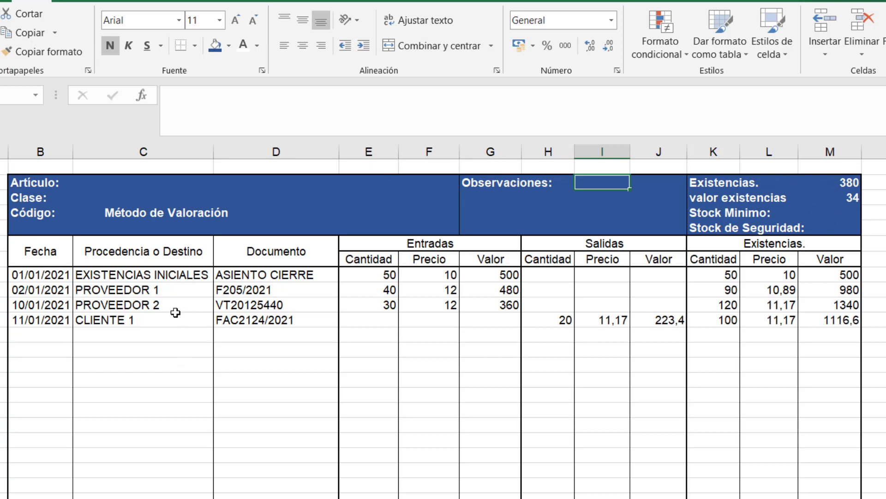
Examine the Fecha, Procedencia o Destino and Documento columns and their entries for the recorded stock movements
drag(41, 253, 277, 265)
click(29, 256)
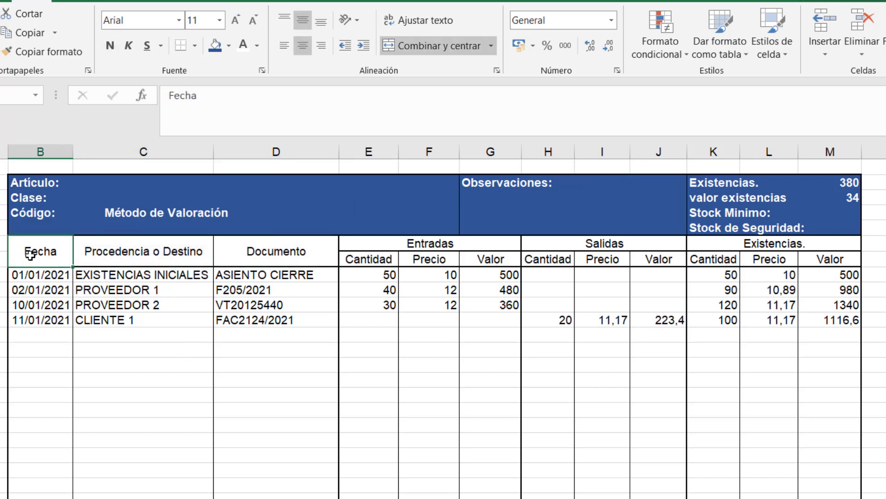
click(40, 280)
click(41, 290)
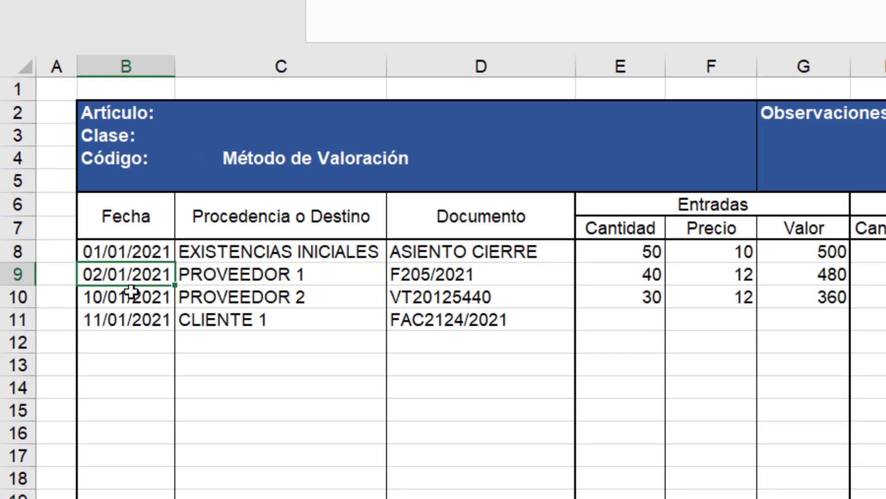
click(240, 221)
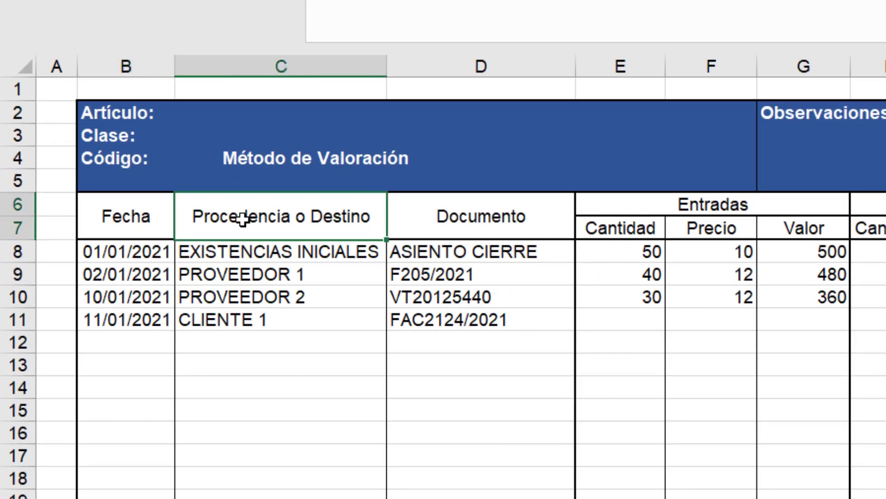
click(244, 254)
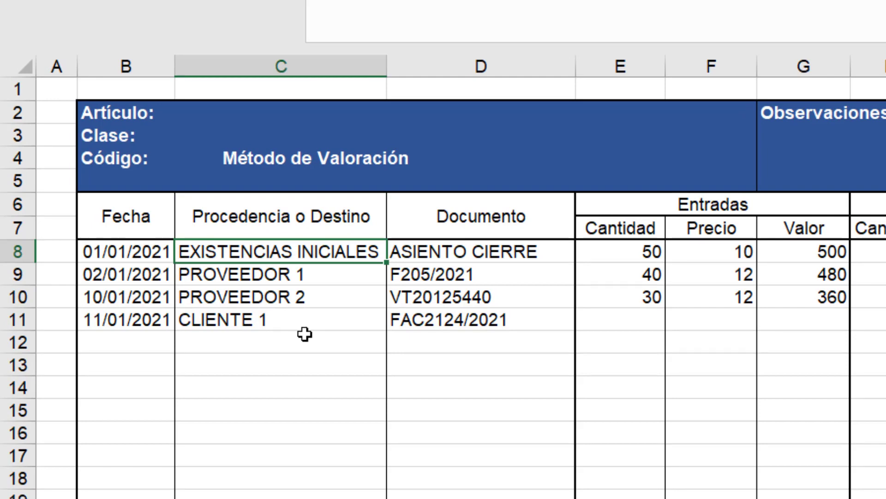
click(493, 251)
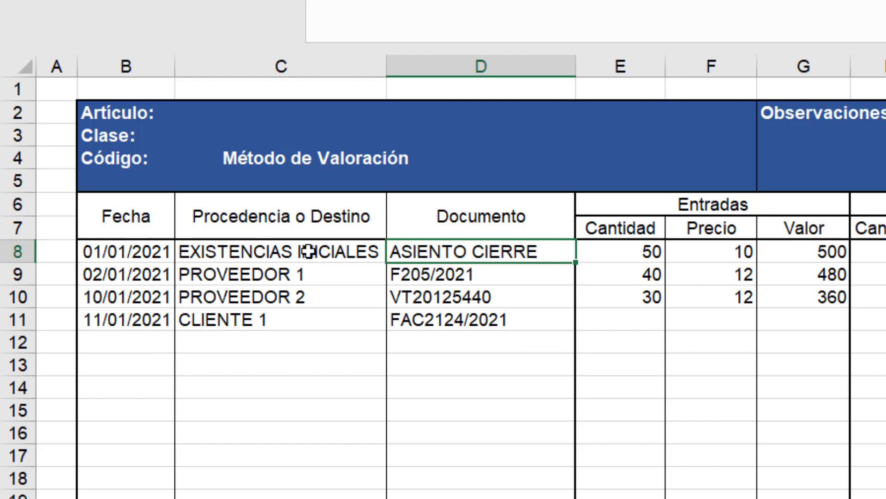
click(461, 275)
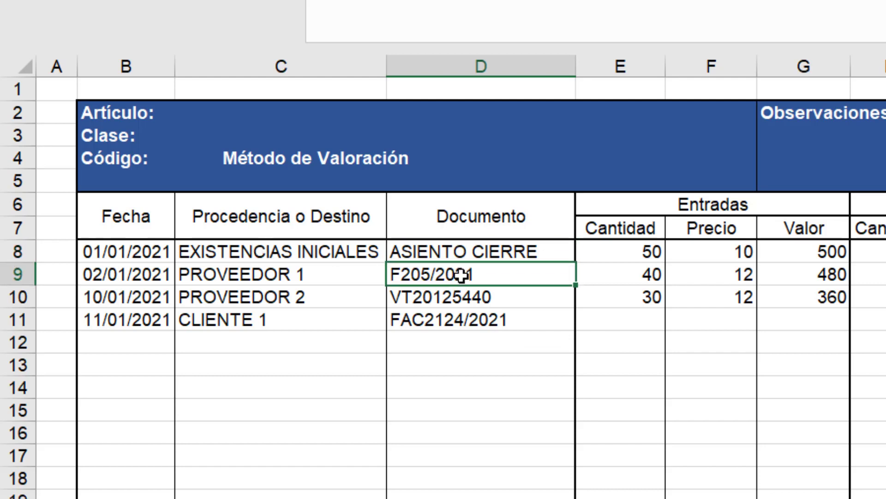
click(471, 295)
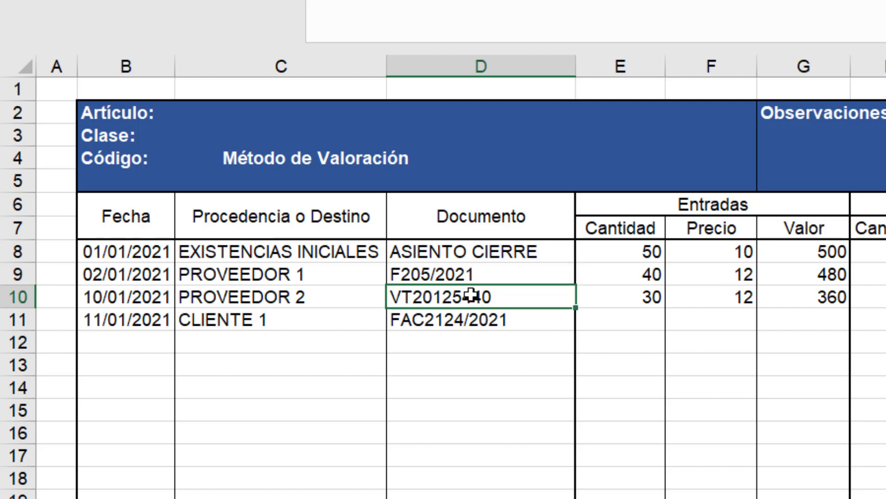
click(467, 325)
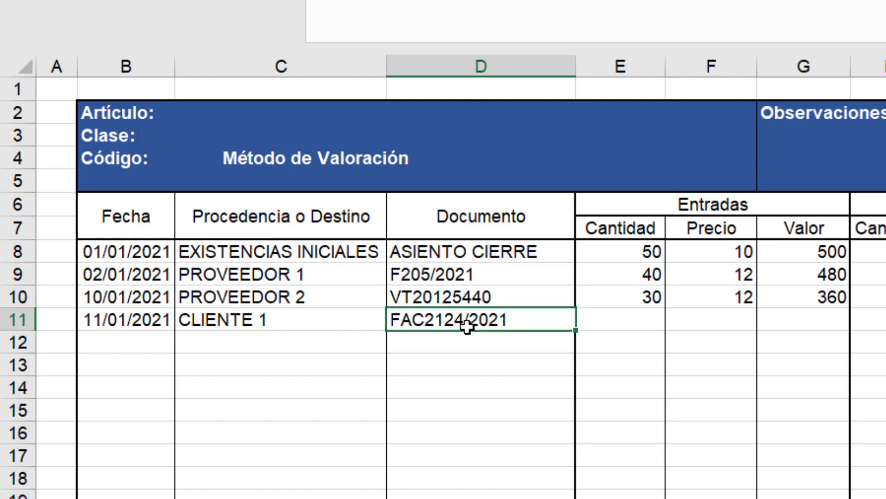
click(513, 298)
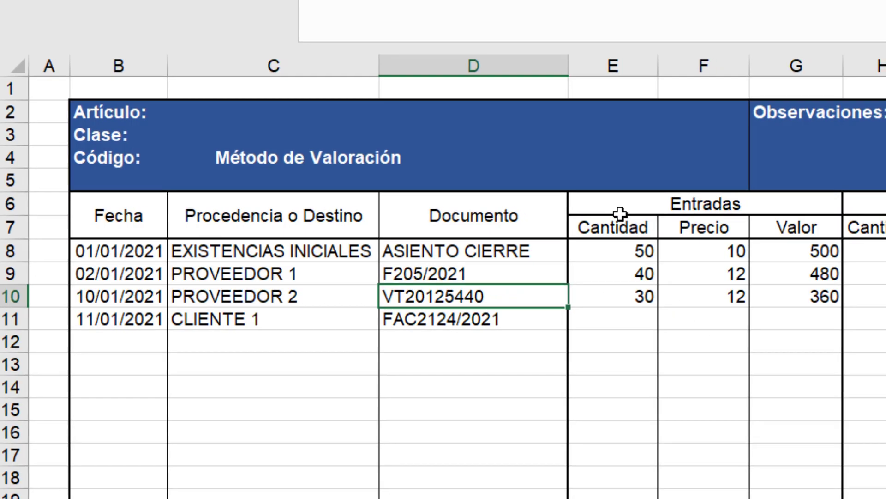
Examine the Cantidad, Precio and Valor columns of the Entradas section, including the formula in the empty Valor rows
drag(629, 211, 769, 497)
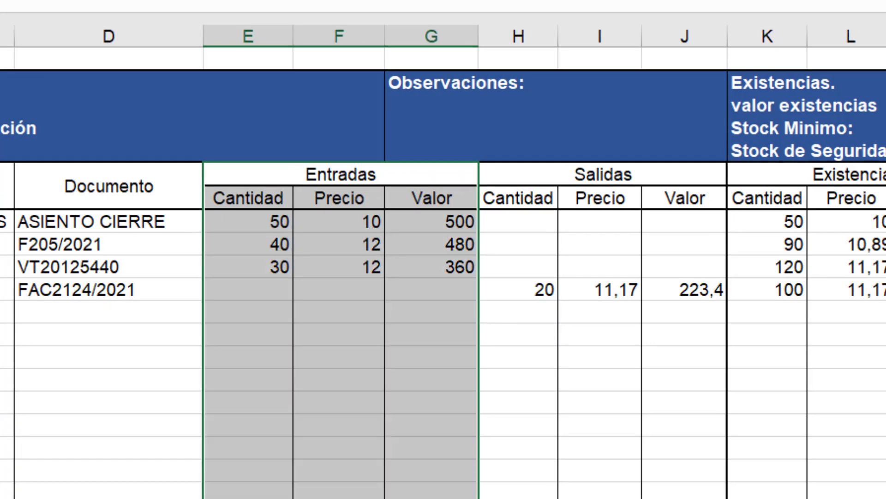
click(252, 221)
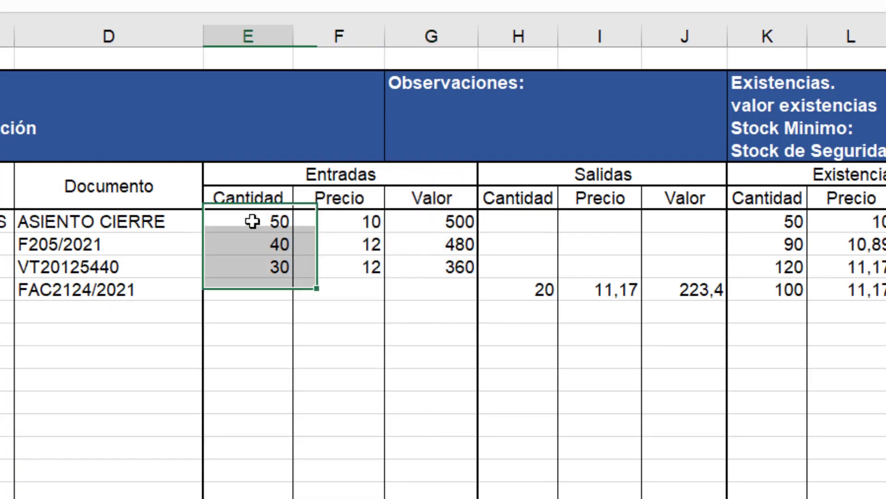
click(266, 248)
click(260, 264)
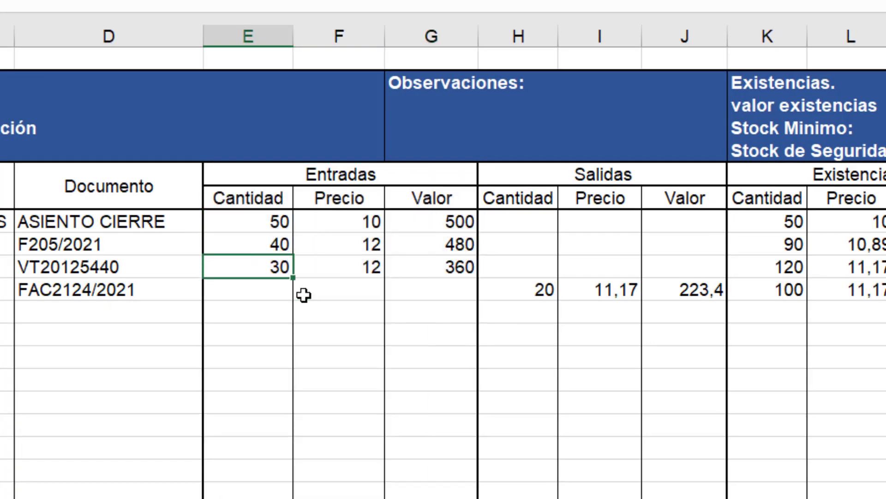
click(330, 222)
click(435, 223)
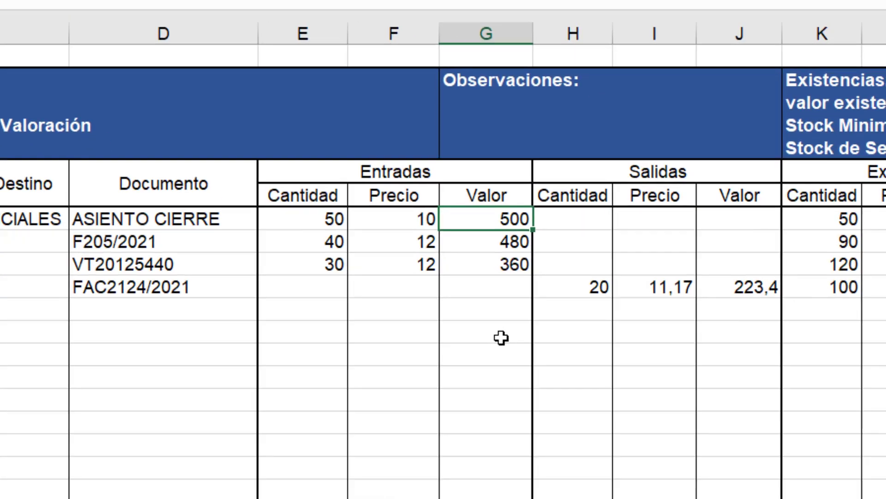
click(649, 495)
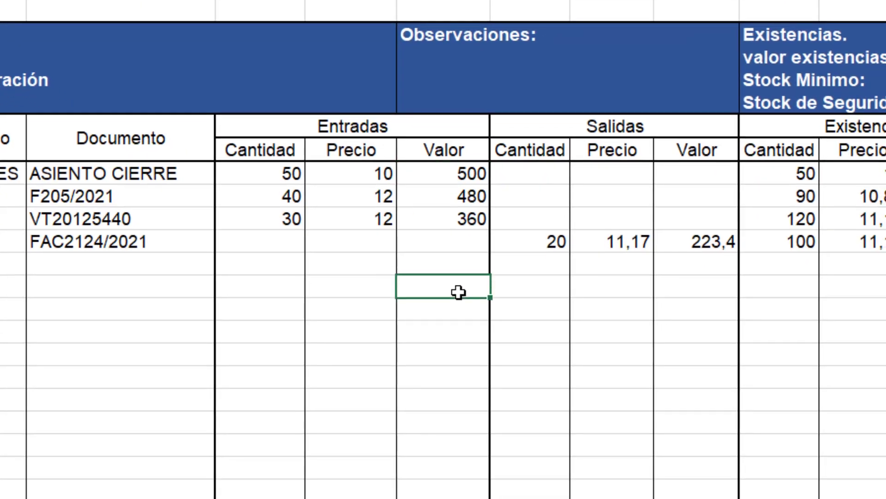
click(455, 340)
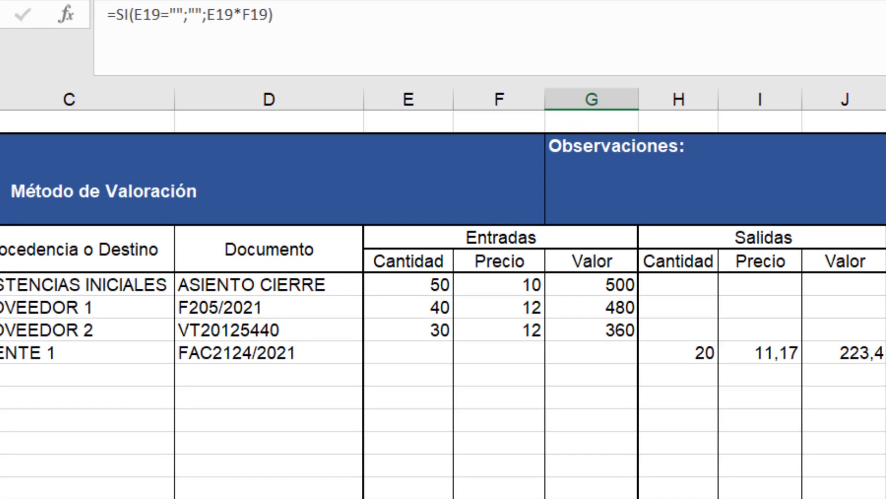
click(591, 483)
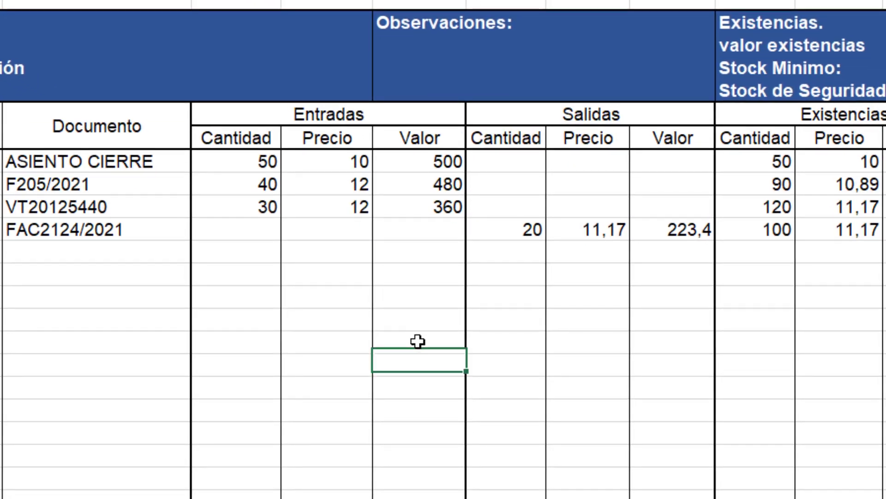
click(418, 341)
click(416, 320)
click(411, 210)
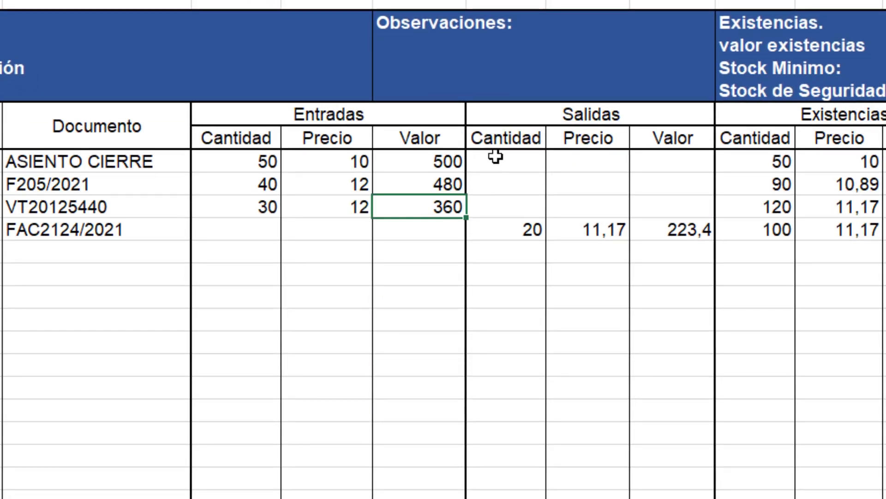
Examine the Salidas section and the quantity and price recorded for the CLIENTE 1 sale
drag(506, 119, 630, 496)
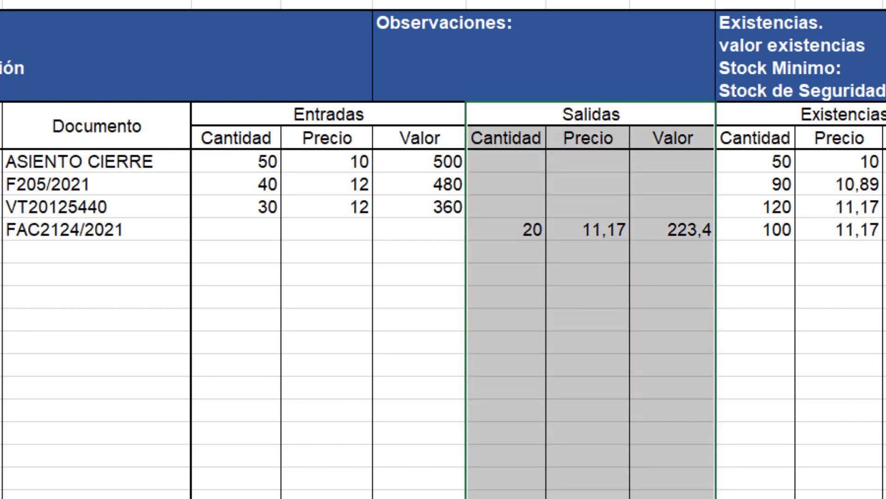
click(507, 234)
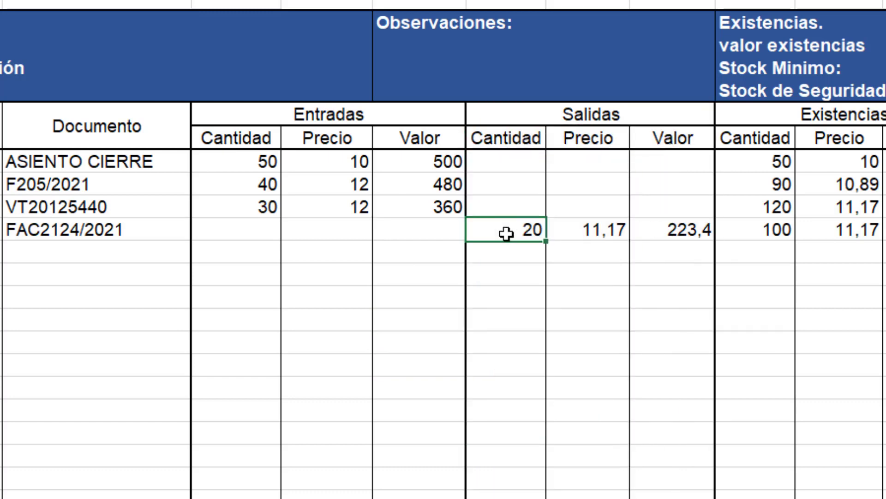
click(596, 231)
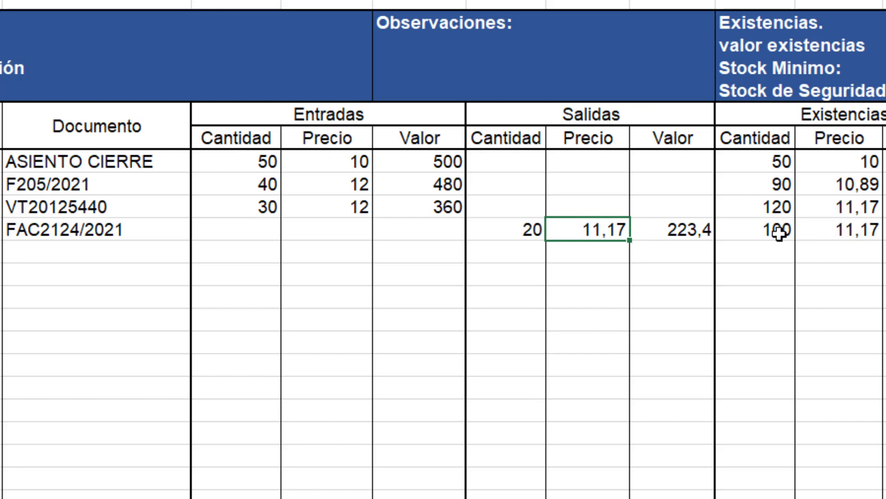
Examine the Existencias prices for each movement alongside the PMP (Precio medio ponderado) note
click(848, 208)
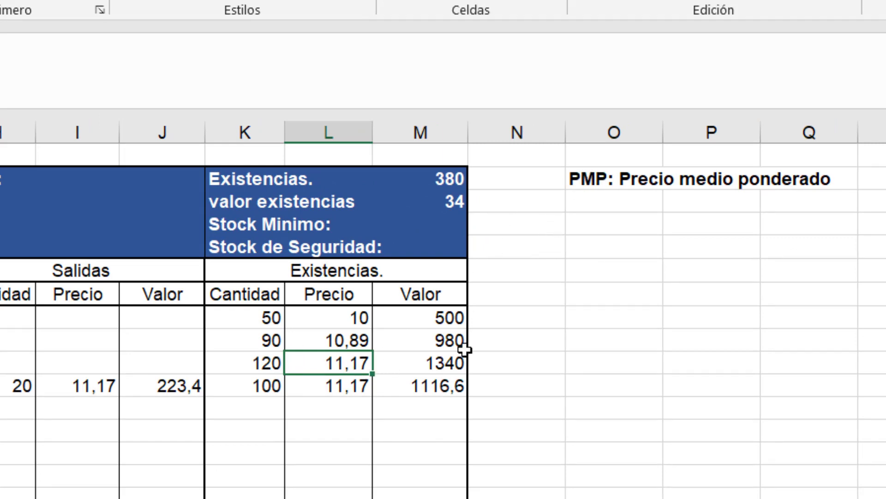
click(599, 179)
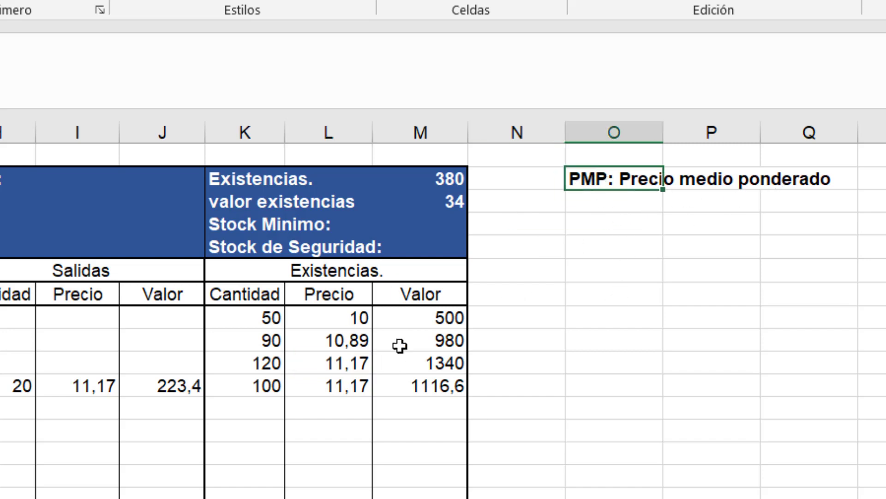
click(349, 342)
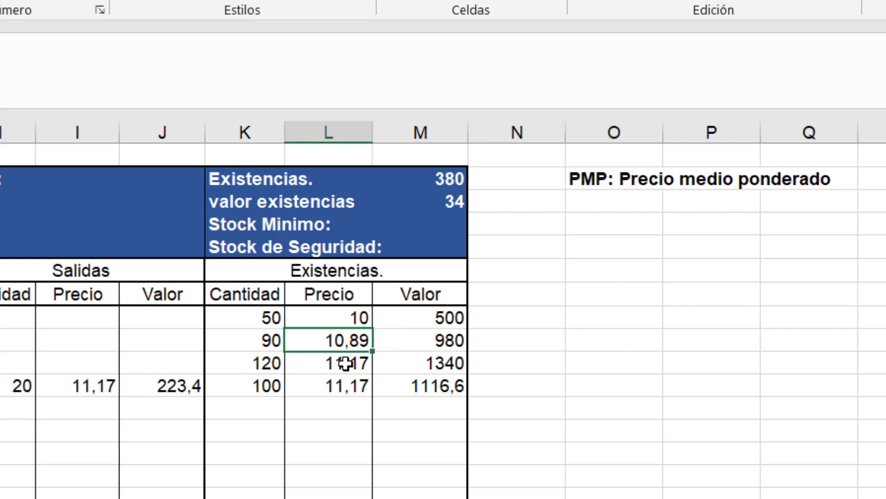
click(347, 363)
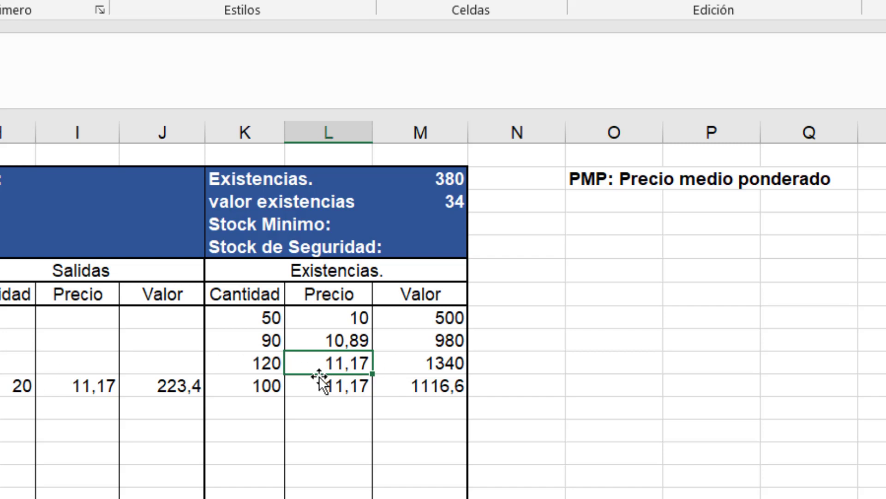
click(342, 390)
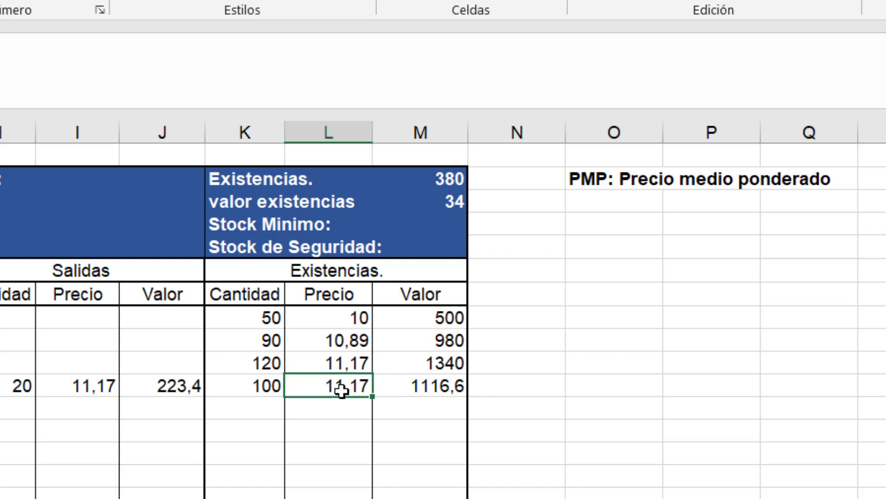
Review the Valor and Cantidad figures of the Existencias section for each of the four stock movements
click(434, 389)
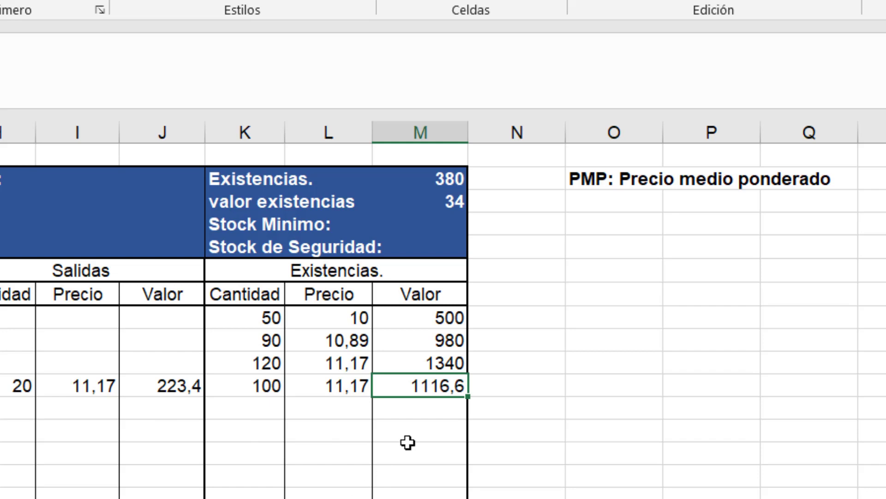
click(431, 318)
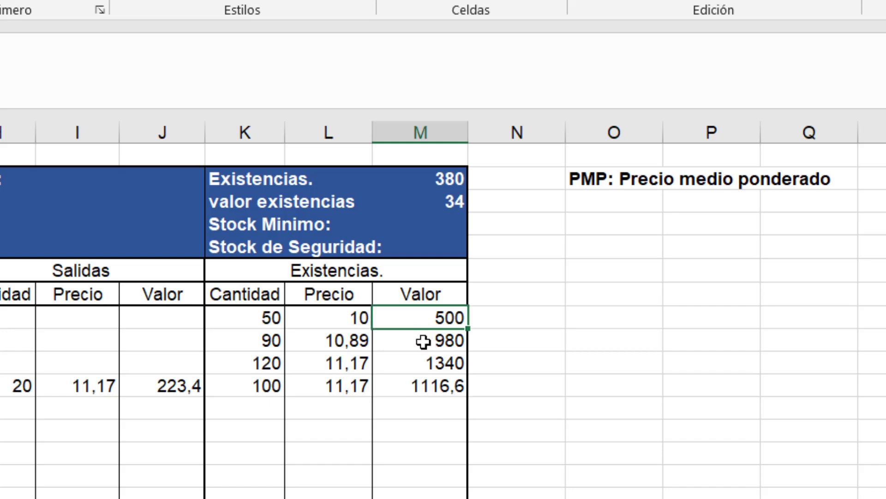
click(423, 343)
click(424, 362)
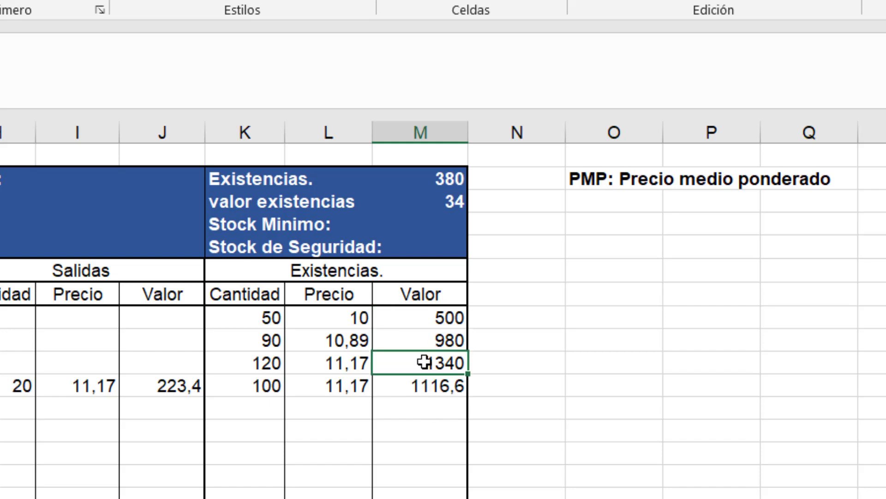
click(428, 387)
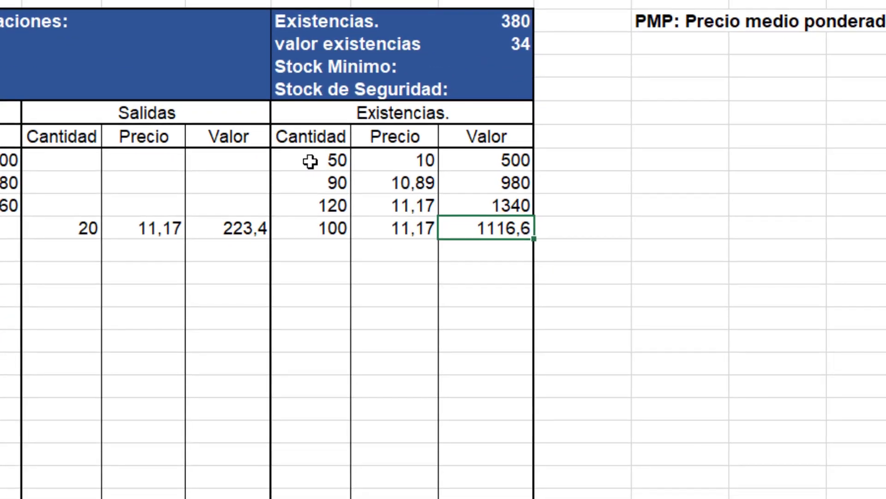
click(310, 161)
click(307, 180)
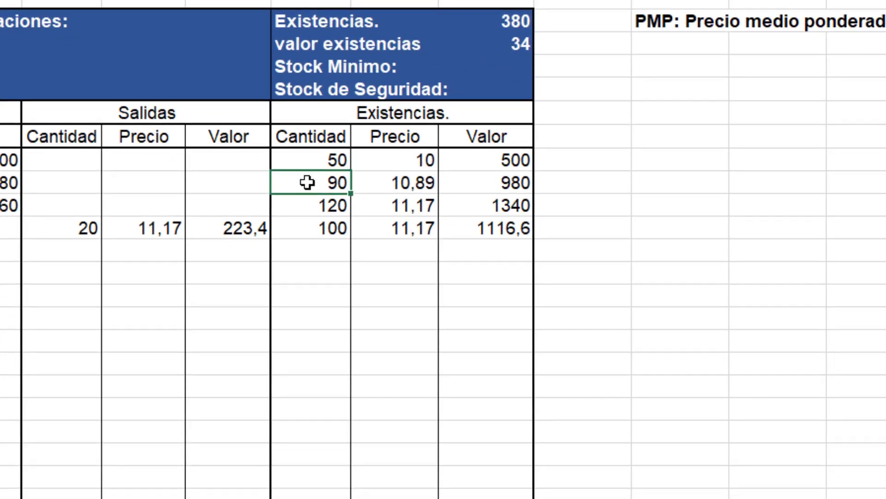
click(312, 203)
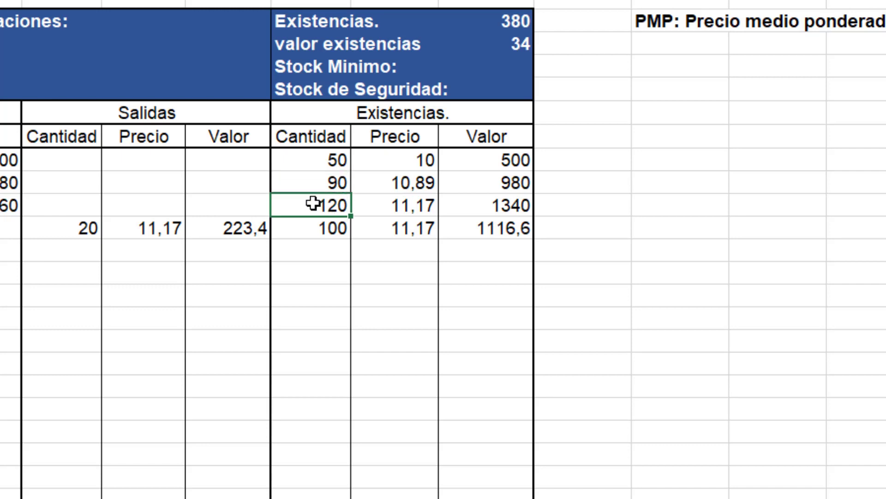
click(316, 227)
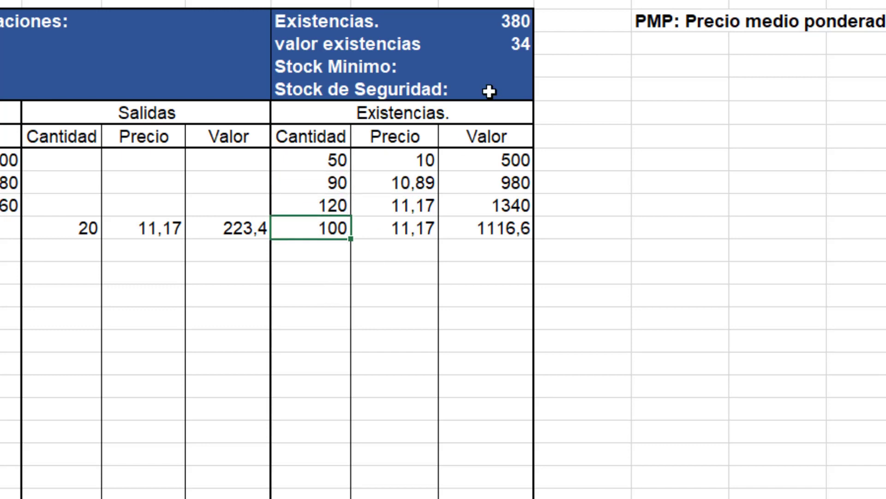
Clear the Existencias and valor existencias amounts in the stock card's header
click(486, 66)
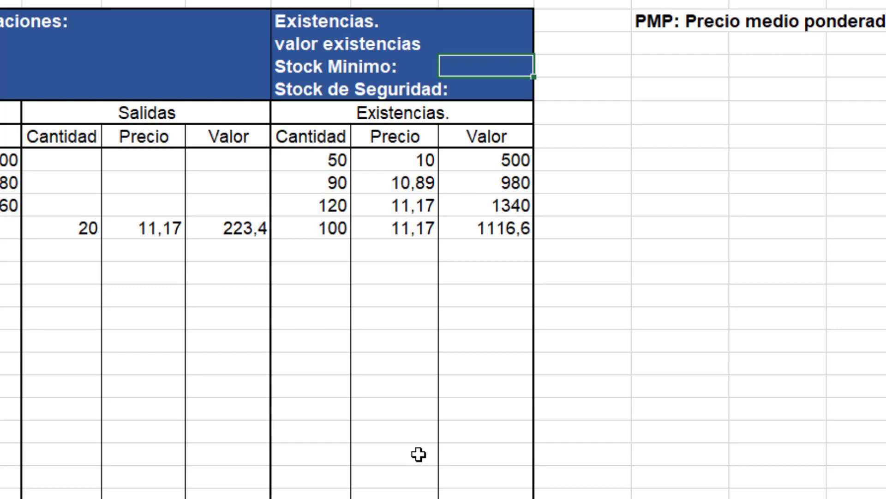
click(418, 497)
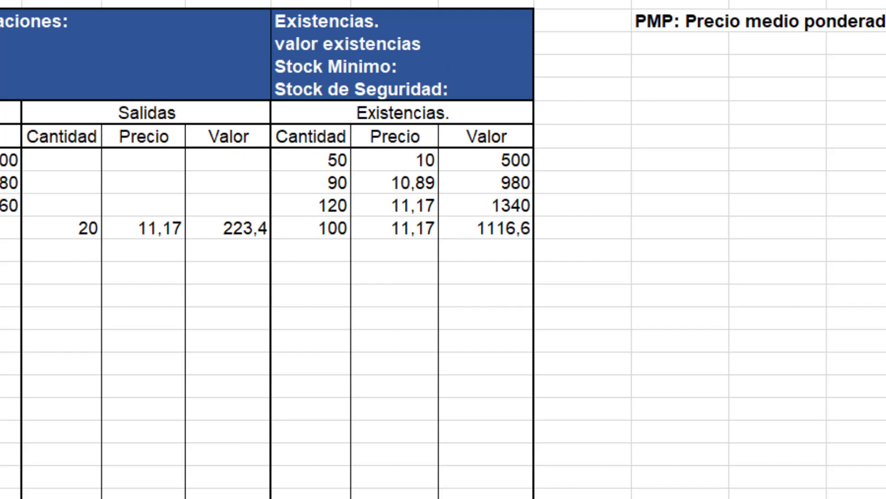